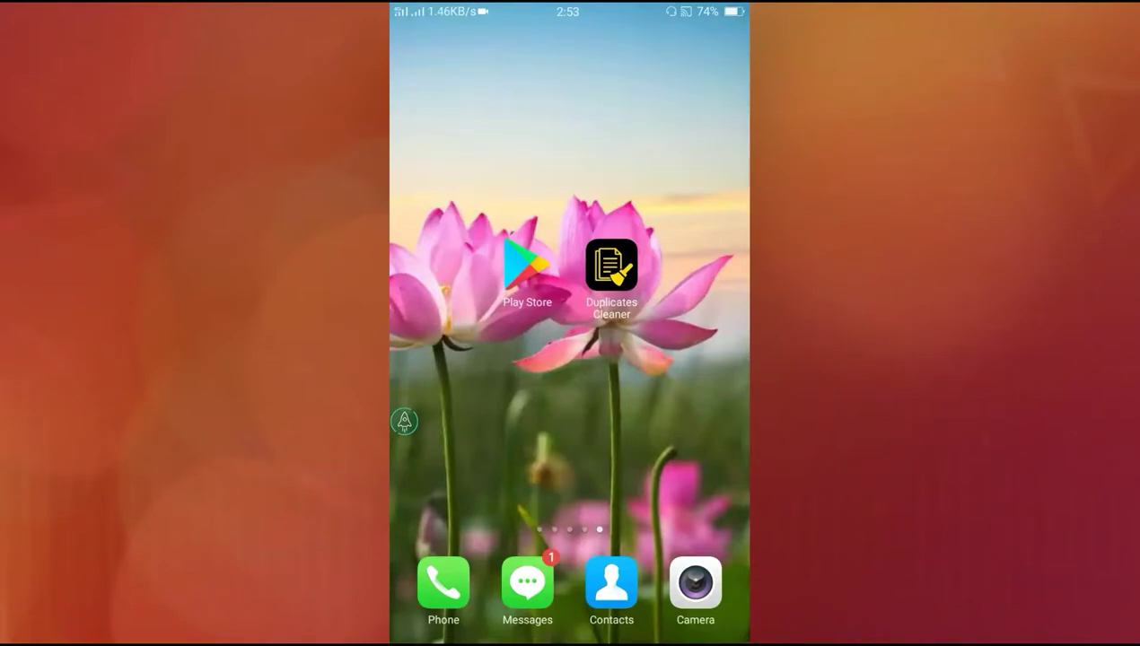
- Search the Play Store for "duplicate cleaner" and open the Duplicates Cleaner listing by kaeros corps
click(526, 264)
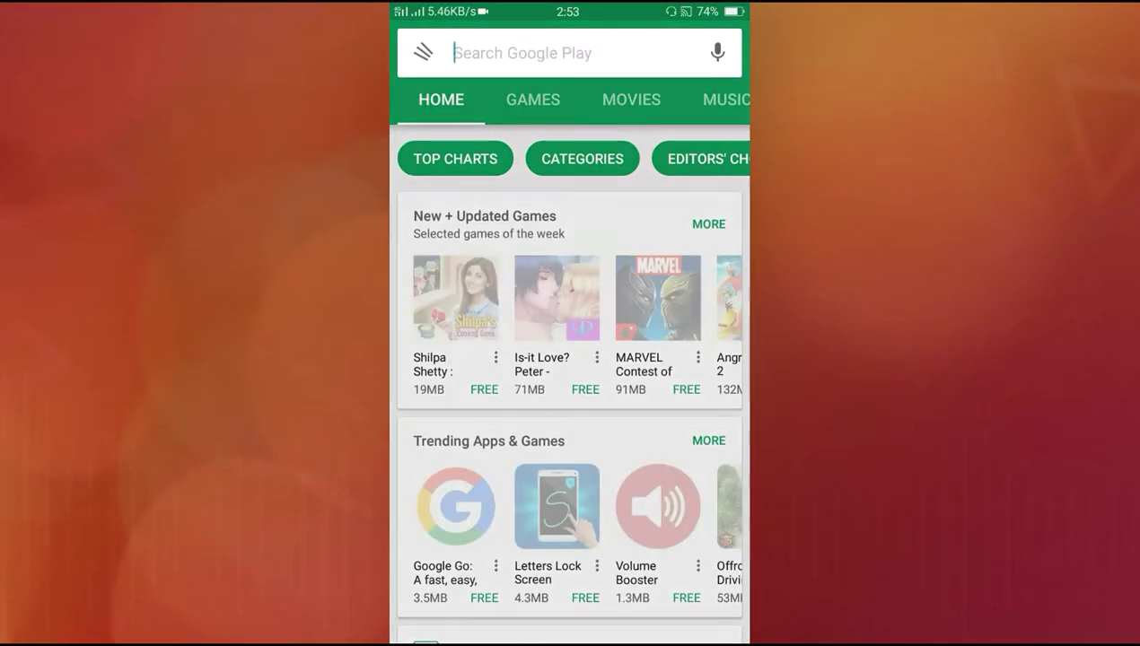
click(502, 107)
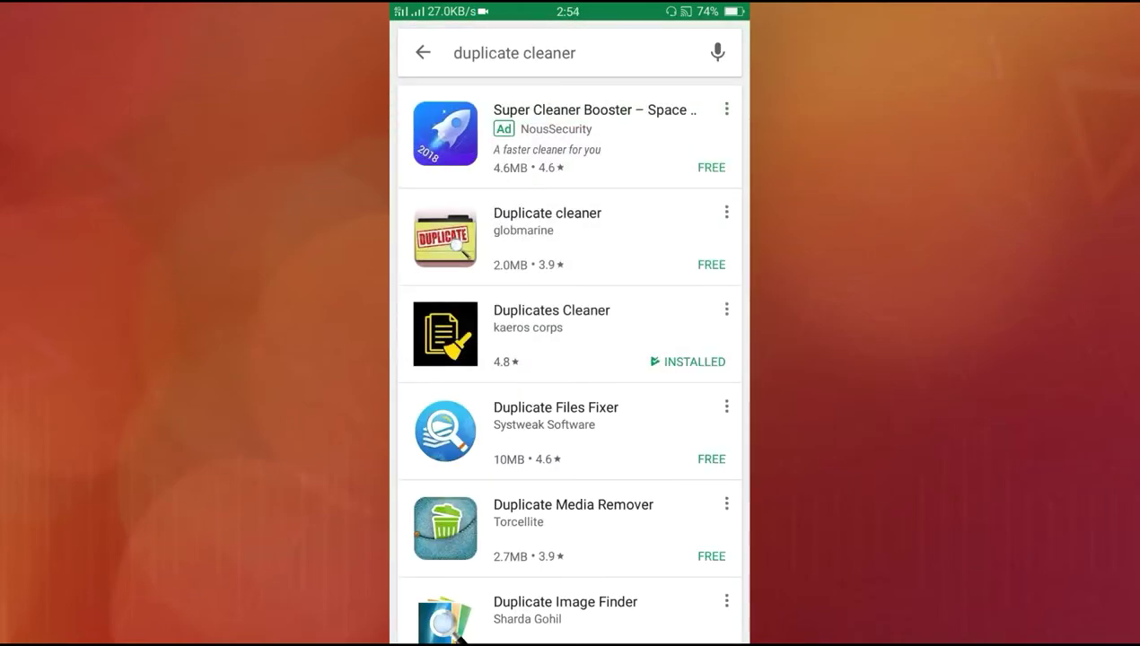
click(551, 334)
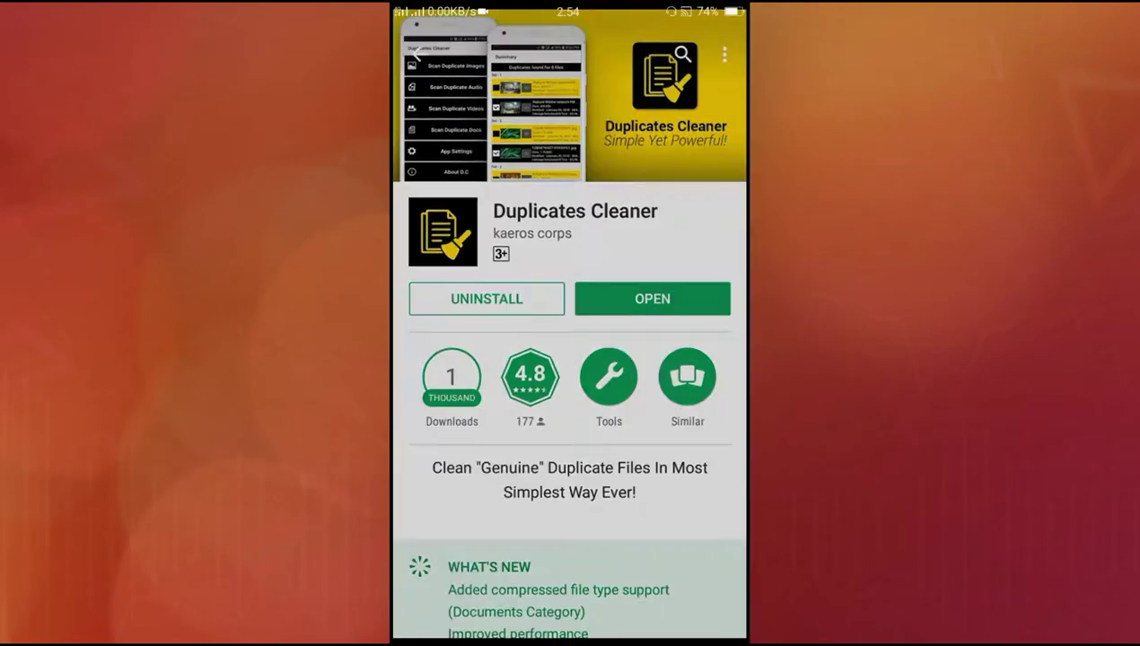
- Launch Duplicates Cleaner, run a duplicate scan that finds nothing, and return to the main menu
click(653, 297)
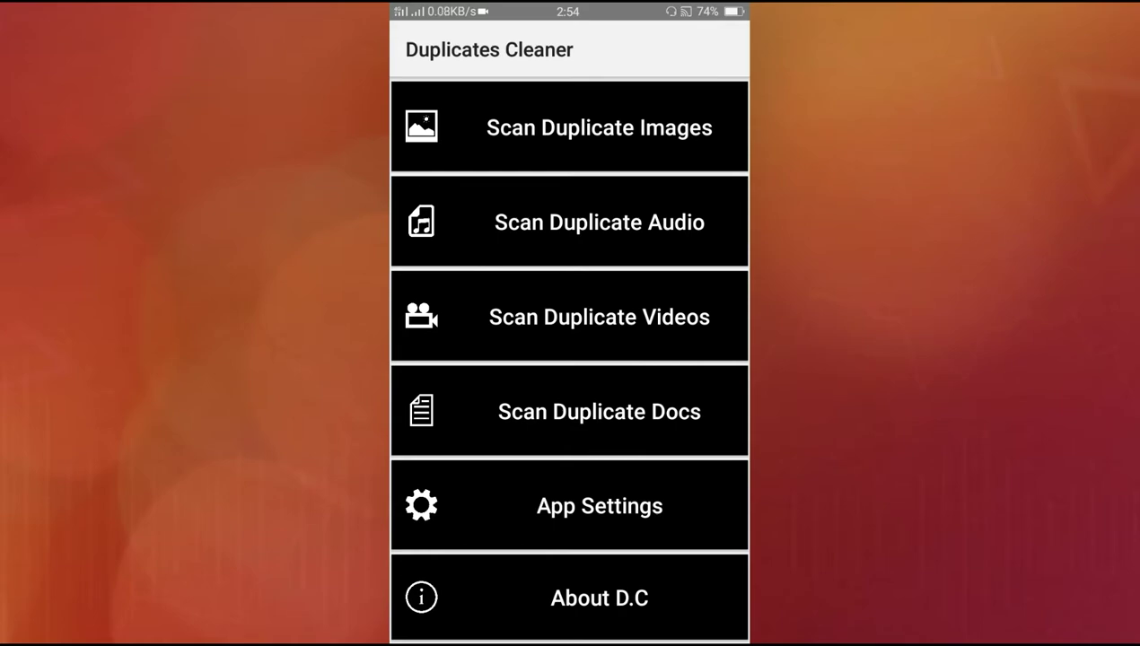
click(569, 222)
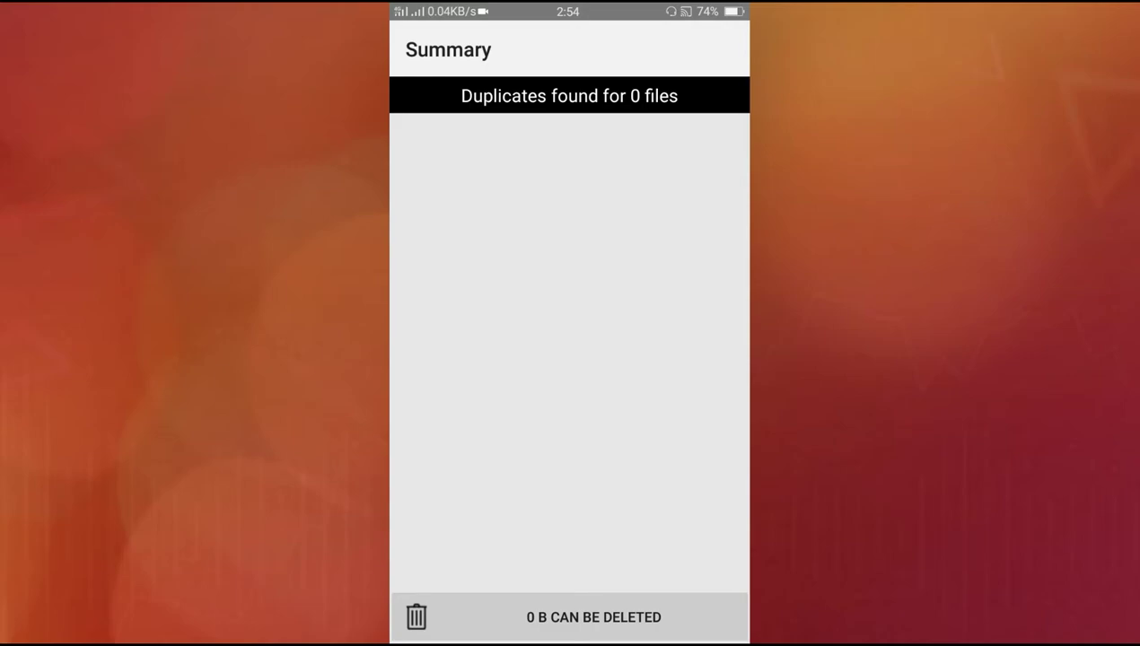
key(Escape)
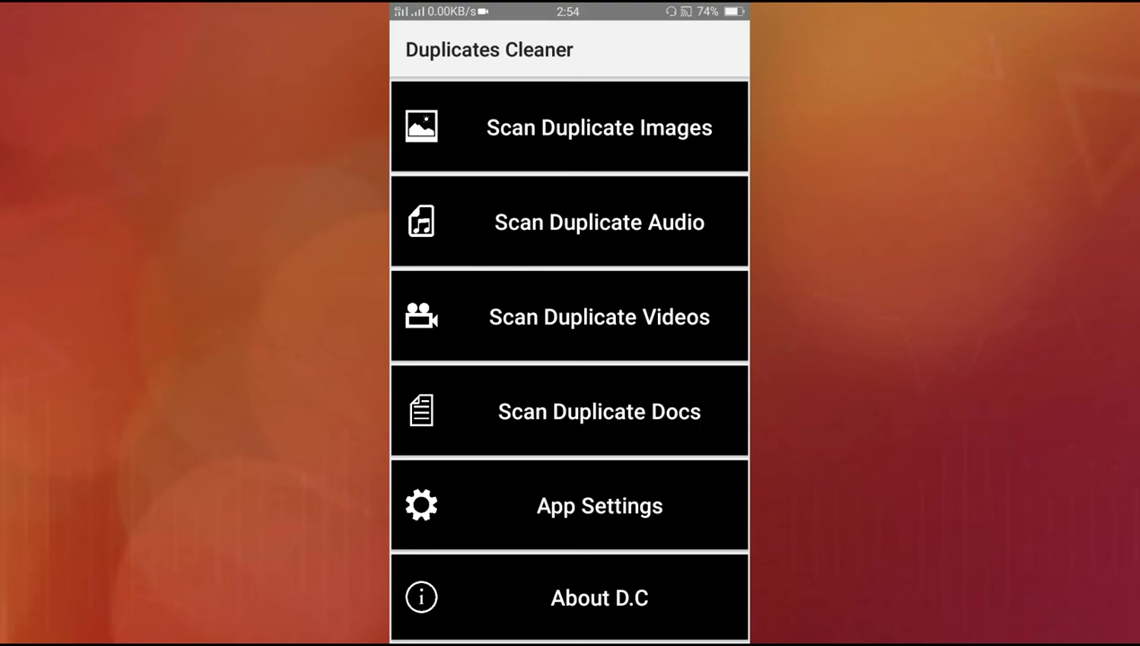
- Scan for duplicate videos (16 files, 102.23 MB deletable) and request deletion of the extra copies
click(569, 317)
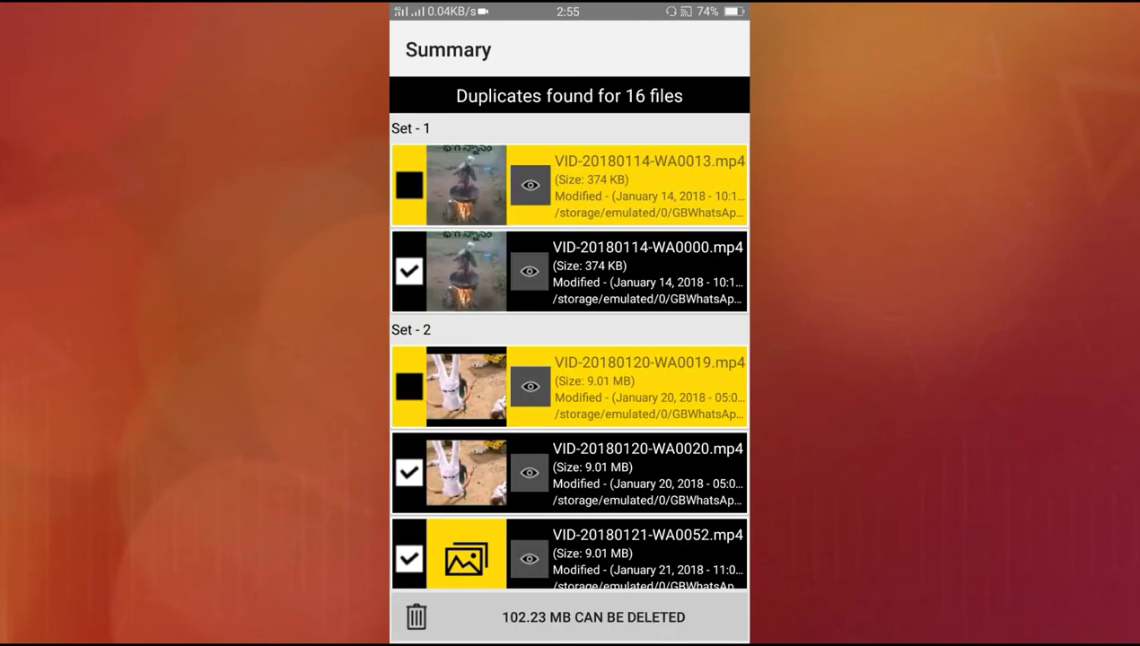
scroll(569, 358, down, 4)
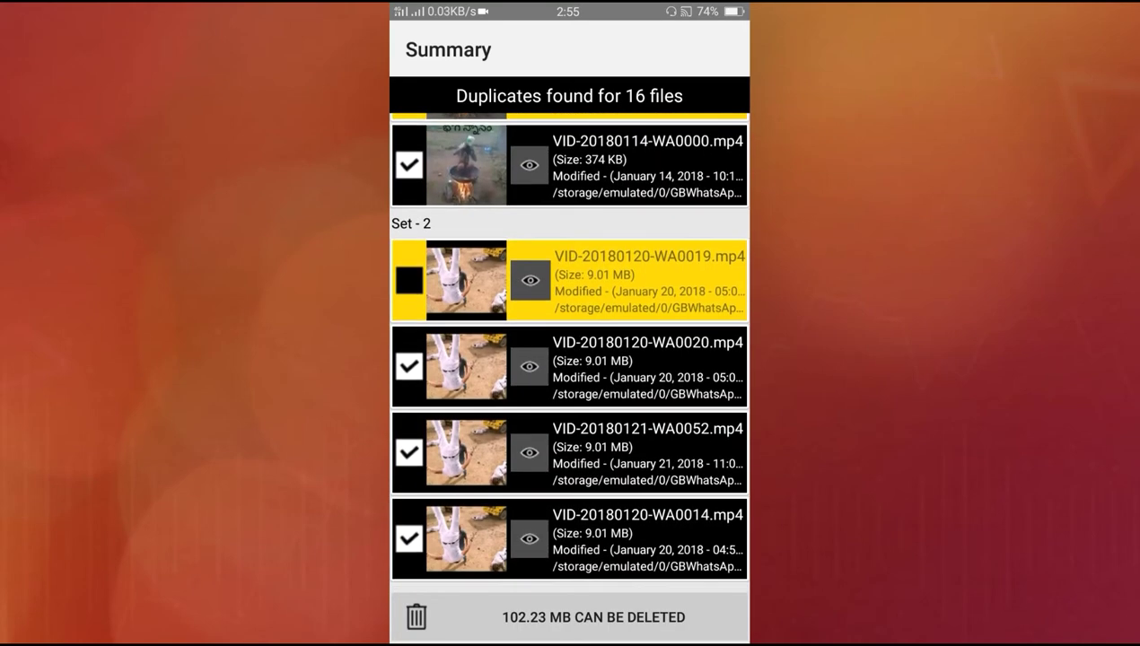
scroll(569, 359, down, 4)
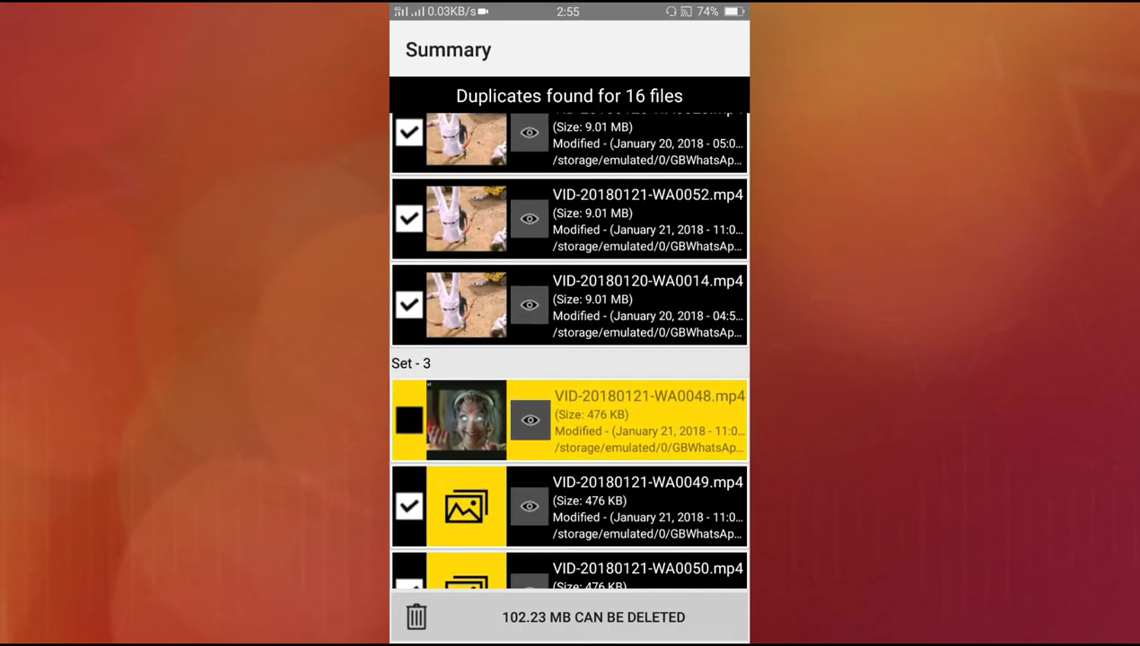
scroll(569, 359, down, 4)
scroll(569, 359, down, 3)
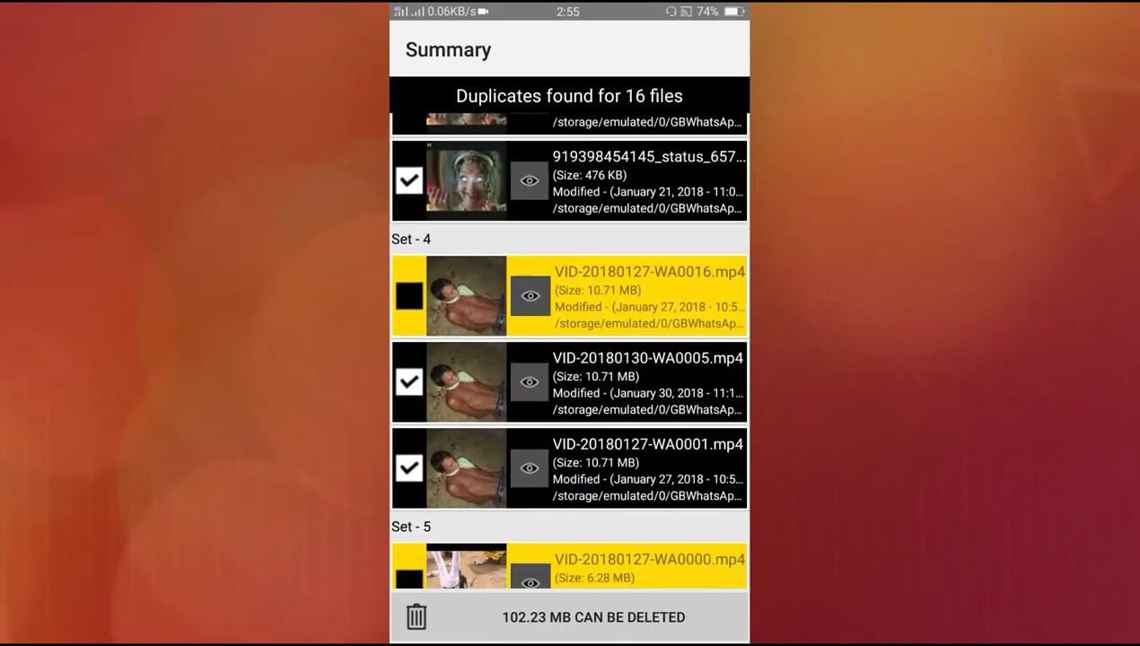
scroll(569, 359, down, 3)
scroll(569, 359, down, 3)
scroll(569, 359, down, 3)
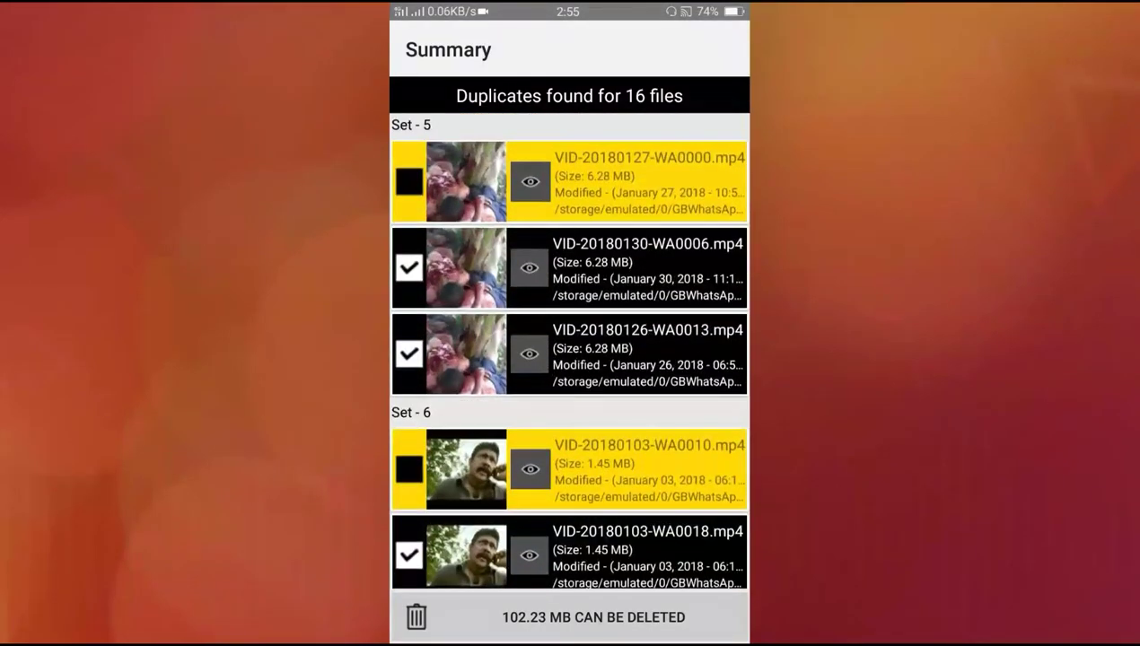
scroll(569, 359, up, 5)
scroll(569, 359, up, 5)
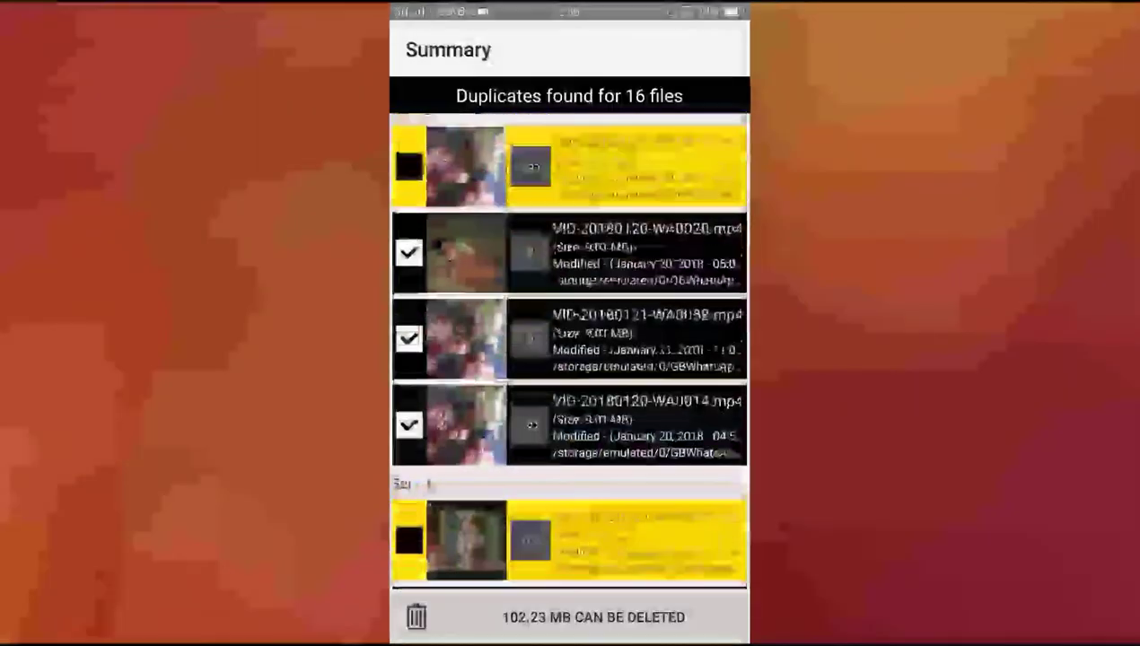
scroll(568, 359, up, 5)
click(569, 617)
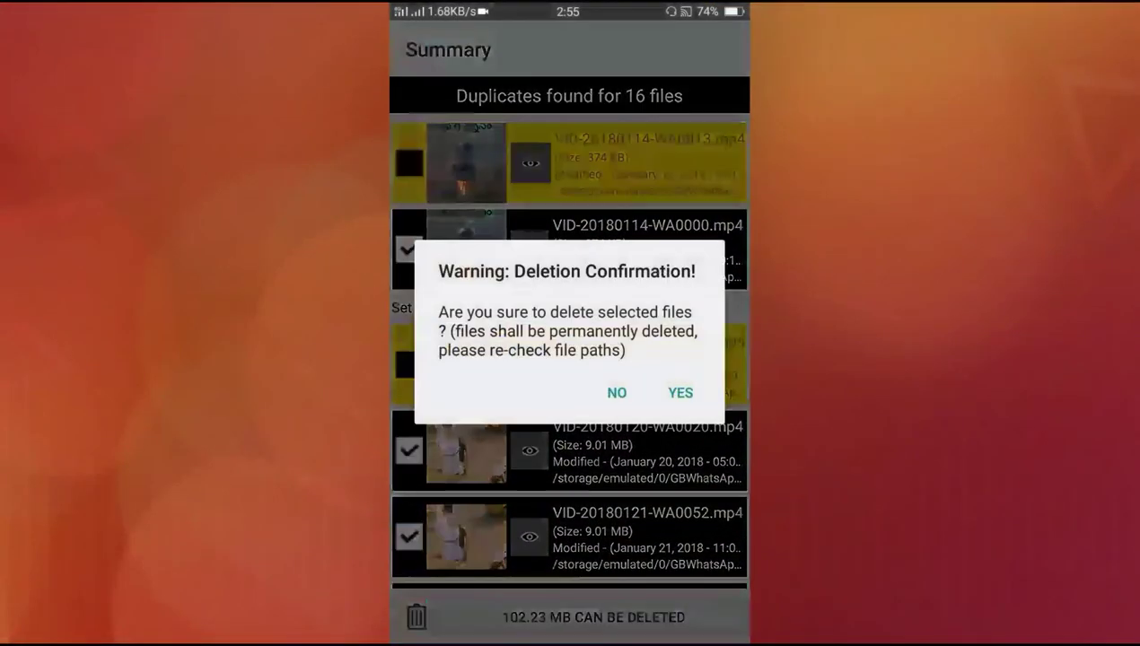
- Confirm deleting the duplicate videos, leaving 0 B deletable, and go to the home screen
click(681, 392)
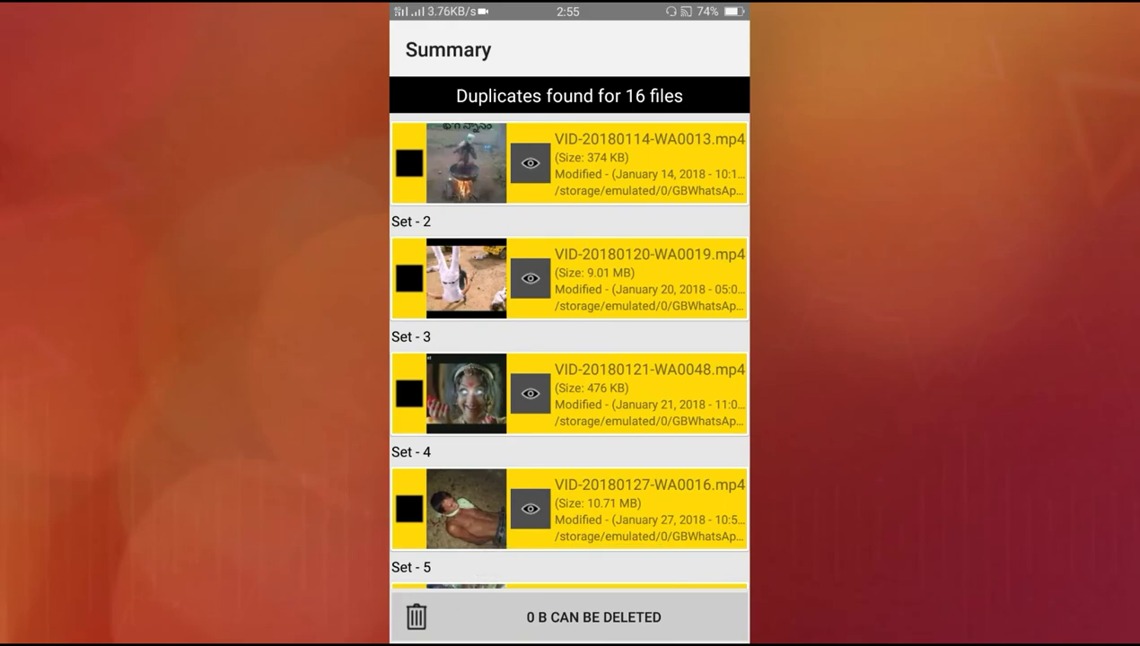
scroll(569, 359, up, 1)
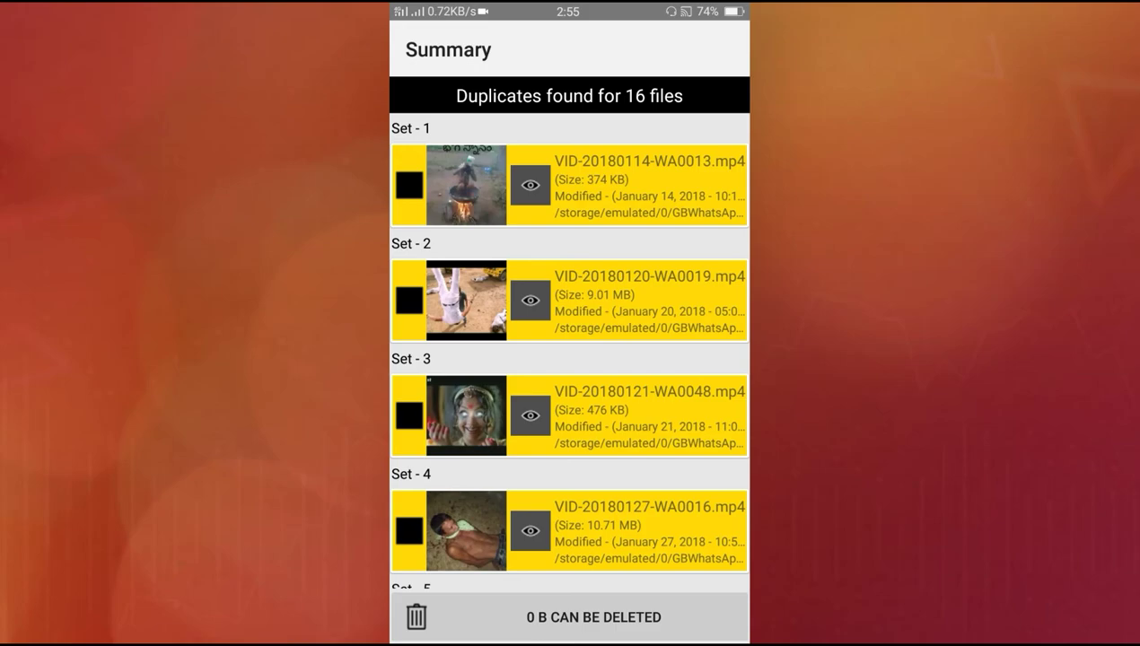
key(Home)
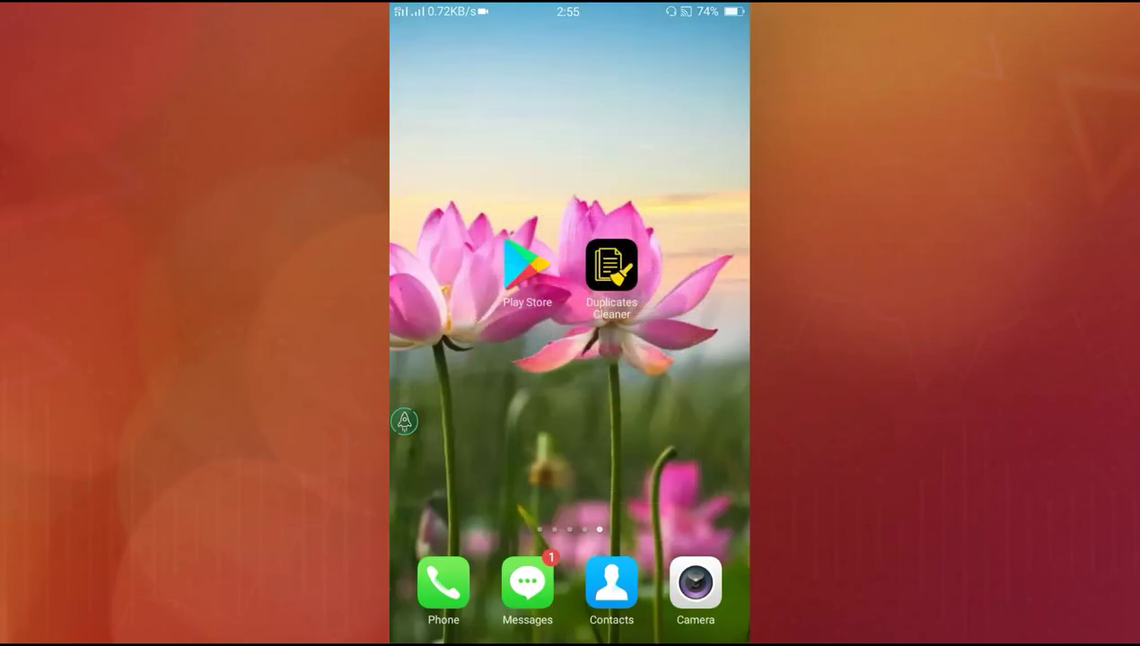